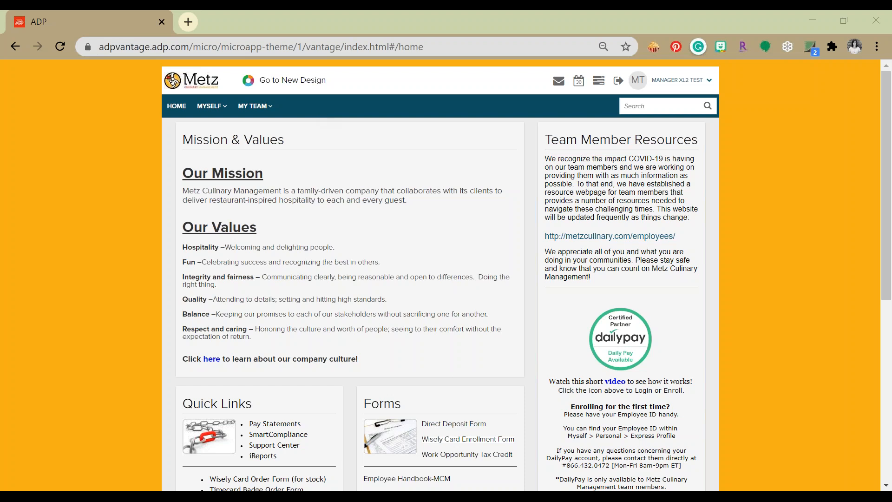
Step: Open Timecard Approval under the team's Time & Attendance and show the Current Pay Period
{"action": "left_click", "coordinate": [275, 108]}
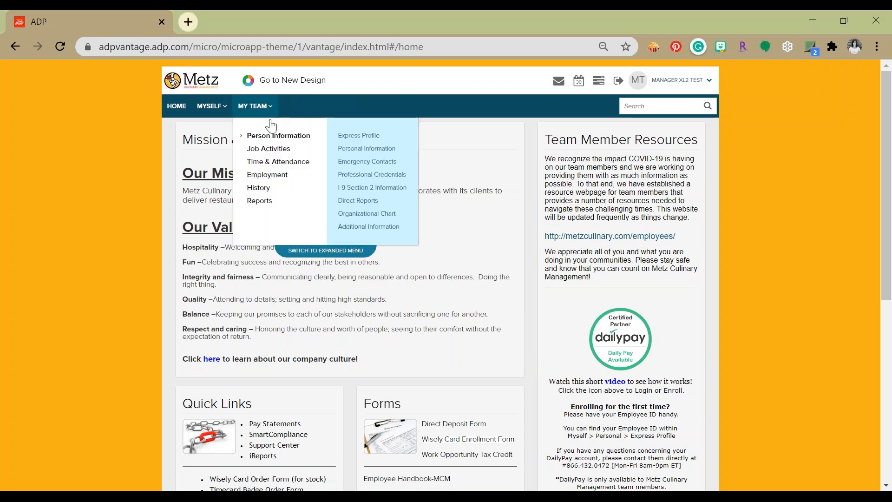
{"action": "left_click", "coordinate": [278, 162]}
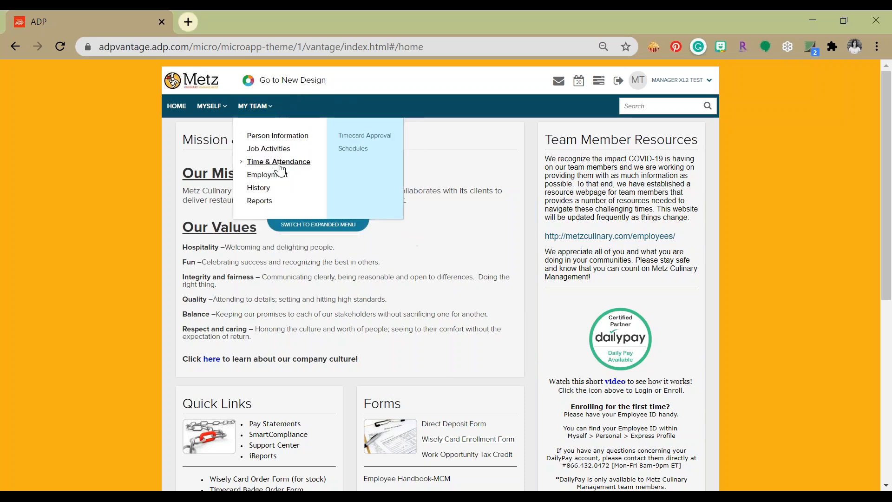
{"action": "left_click", "coordinate": [364, 135]}
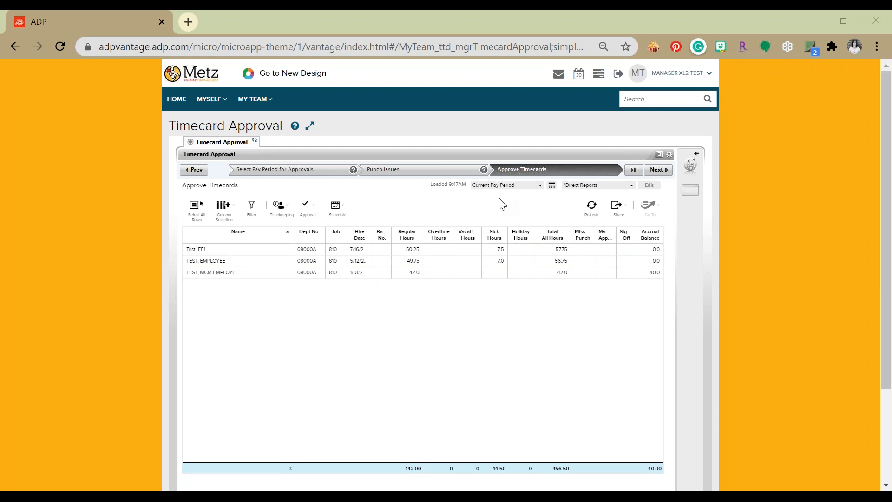
{"action": "left_click", "coordinate": [538, 186]}
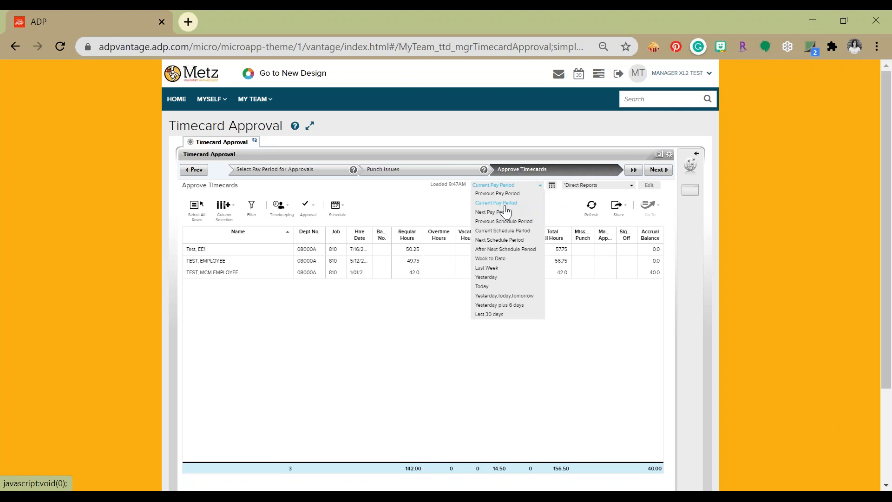
{"action": "left_click", "coordinate": [511, 203]}
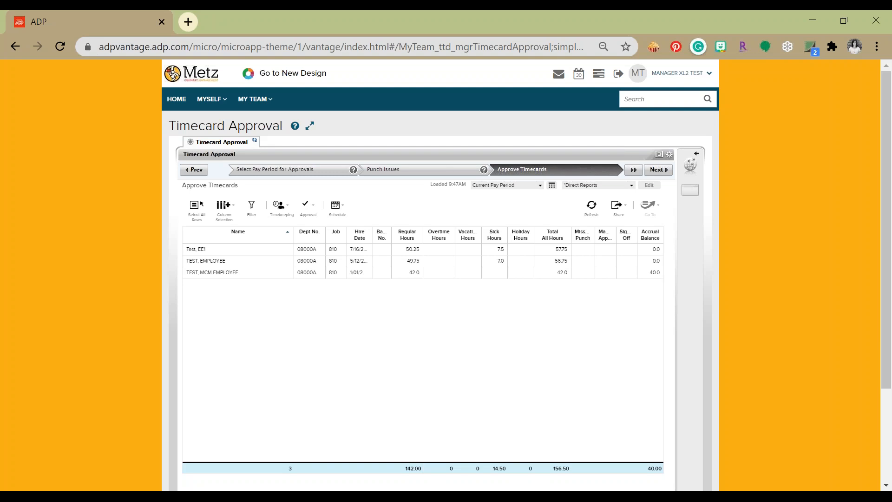
Step: Select all employees in the approval list, open their timecards and go to the third employee's timecard
{"action": "left_click", "coordinate": [258, 273]}
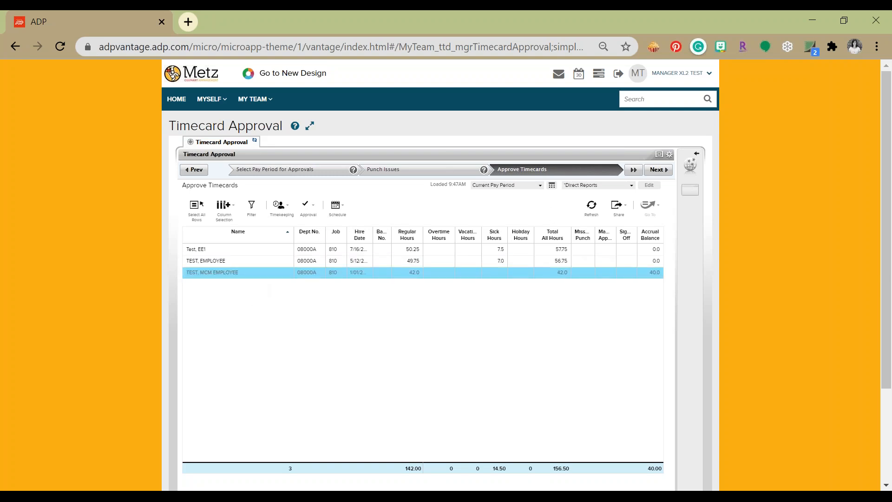
{"action": "left_click", "coordinate": [196, 208]}
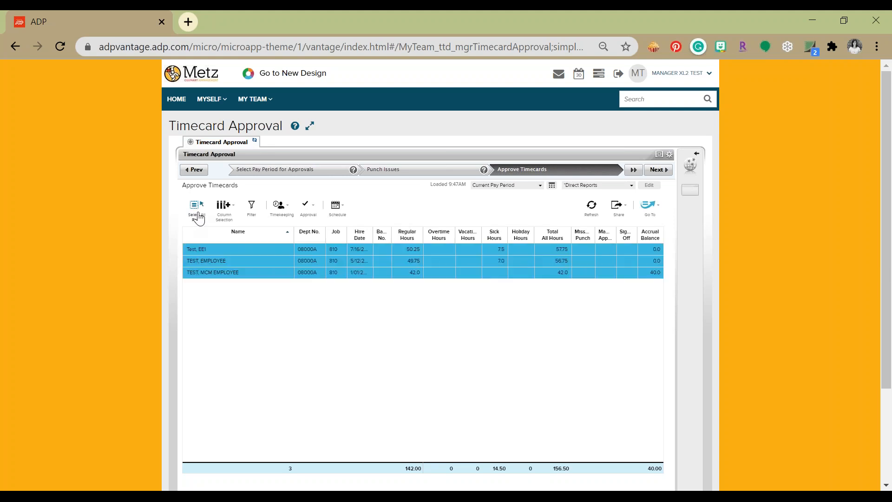
{"action": "left_click", "coordinate": [656, 210]}
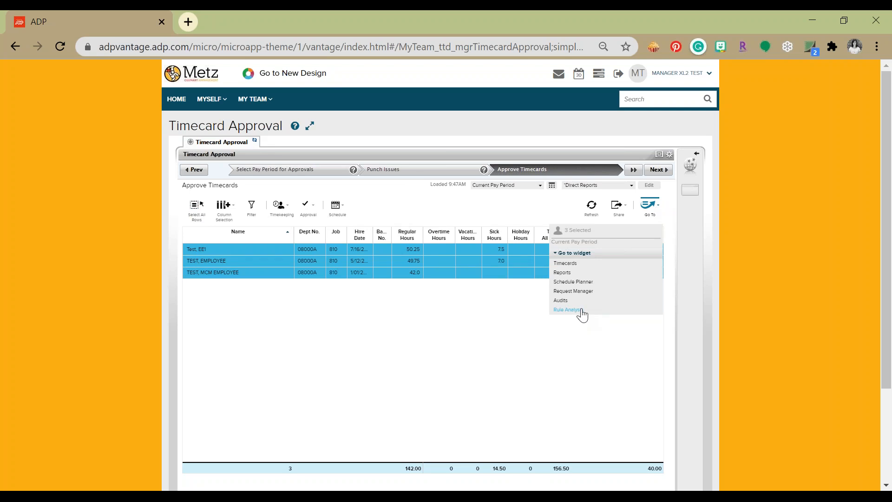
{"action": "left_click", "coordinate": [565, 264]}
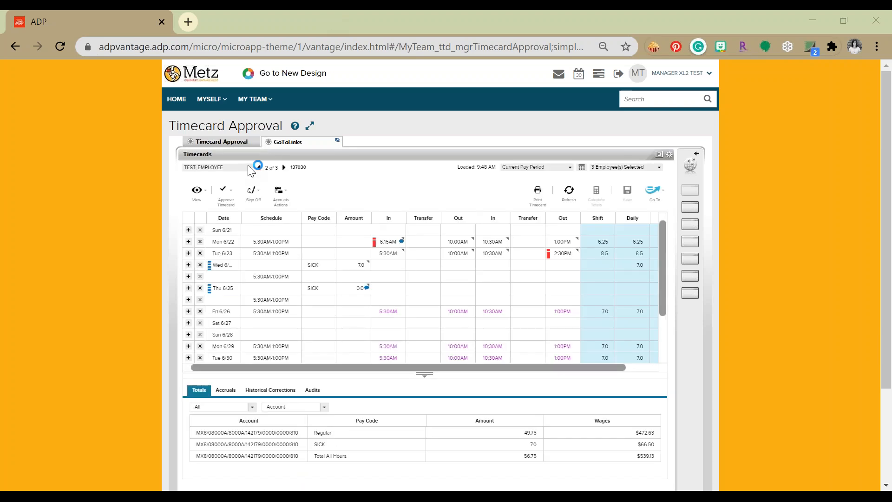
{"action": "left_click", "coordinate": [285, 167]}
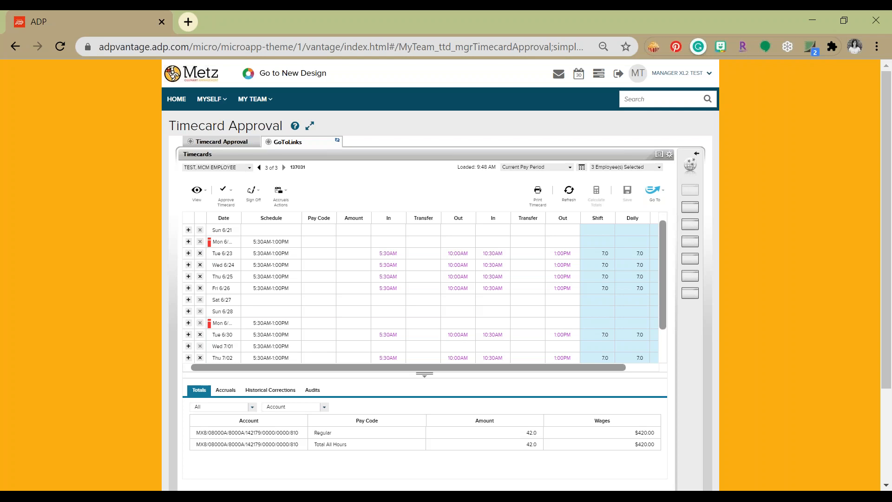
Step: Change the Tue 6/23 in punch to 6:15 AM and the Wed 6/24 final out punch to 14:30, and save the timecard
{"action": "left_click", "coordinate": [358, 267]}
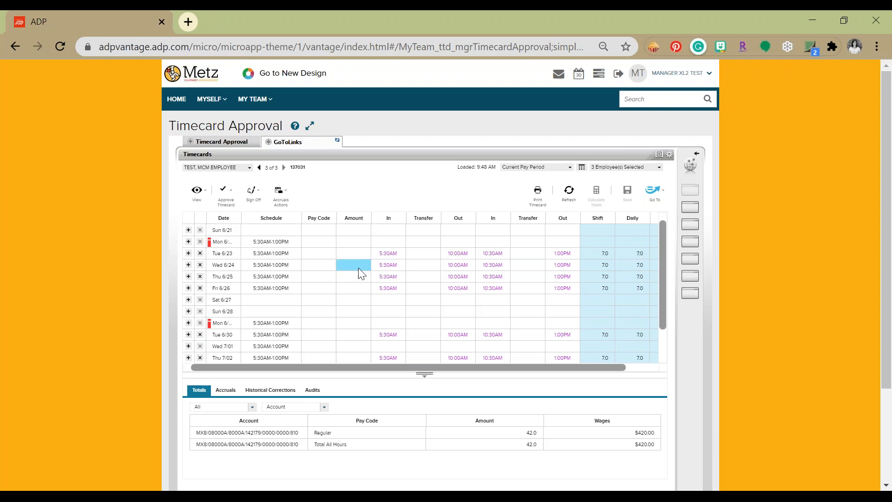
{"action": "left_click", "coordinate": [401, 257]}
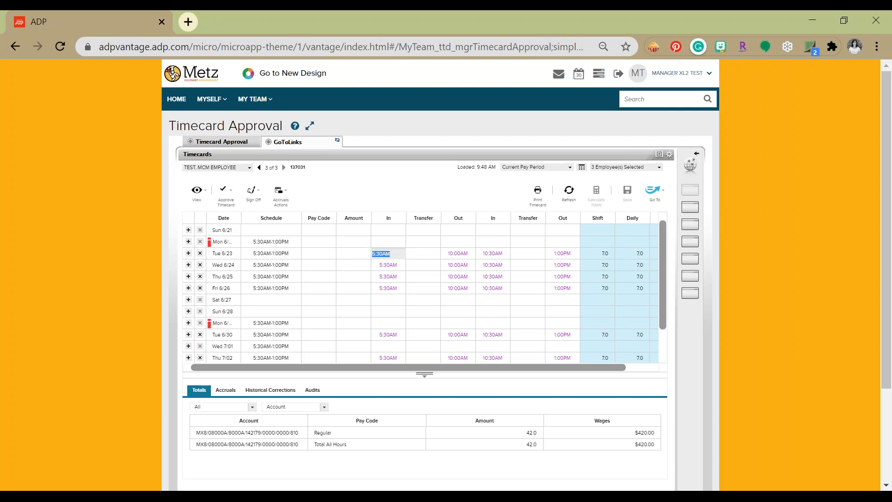
{"action": "type", "text": "615"}
{"action": "left_click", "coordinate": [563, 268]}
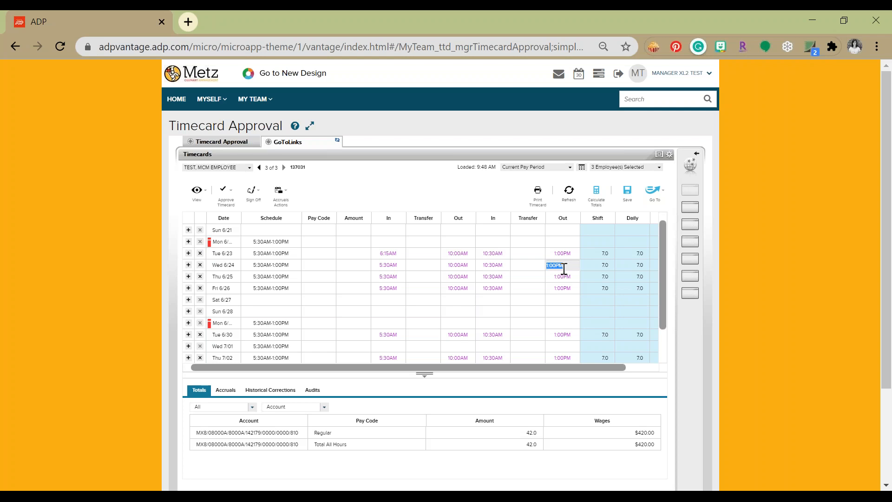
{"action": "type", "text": "230"}
{"action": "key", "text": "BackSpace"}
{"action": "key", "text": "BackSpace"}
{"action": "type", "text": "1430"}
{"action": "left_click", "coordinate": [628, 195]}
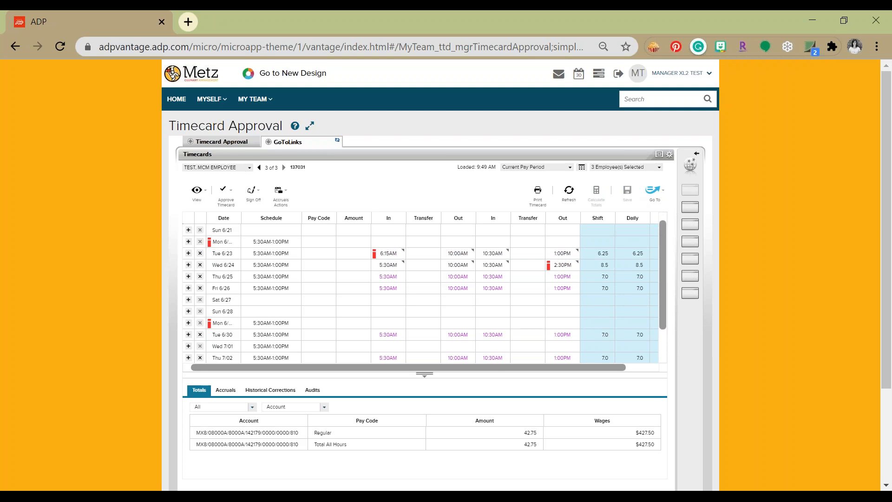
{"action": "left_click", "coordinate": [376, 254]}
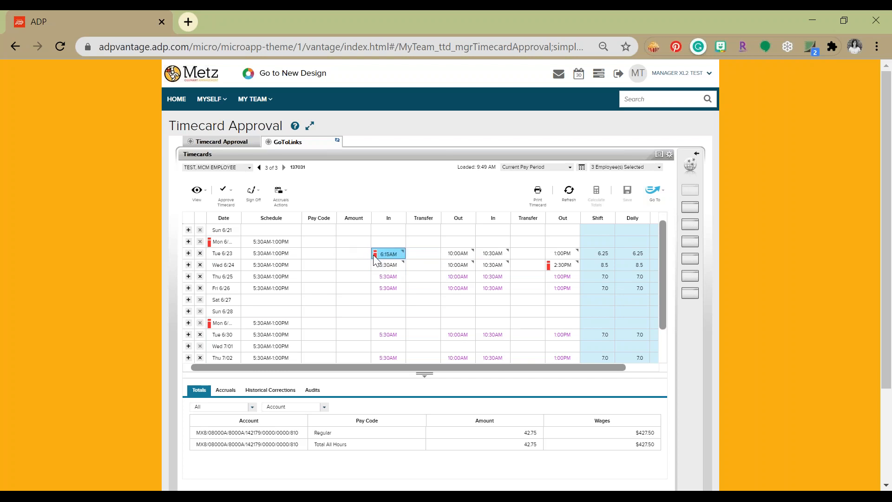
{"action": "left_click", "coordinate": [561, 265]}
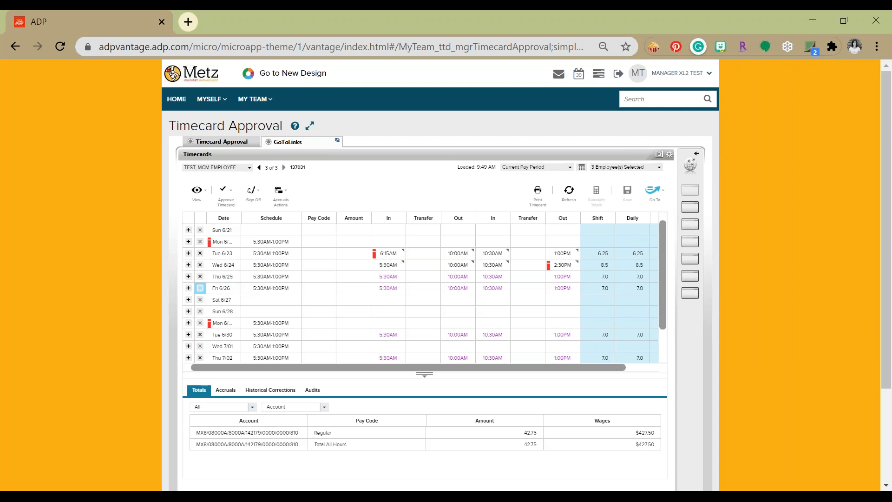
Step: Delete the punches on Thu 6/25 and save the timecard
{"action": "left_click", "coordinate": [200, 276]}
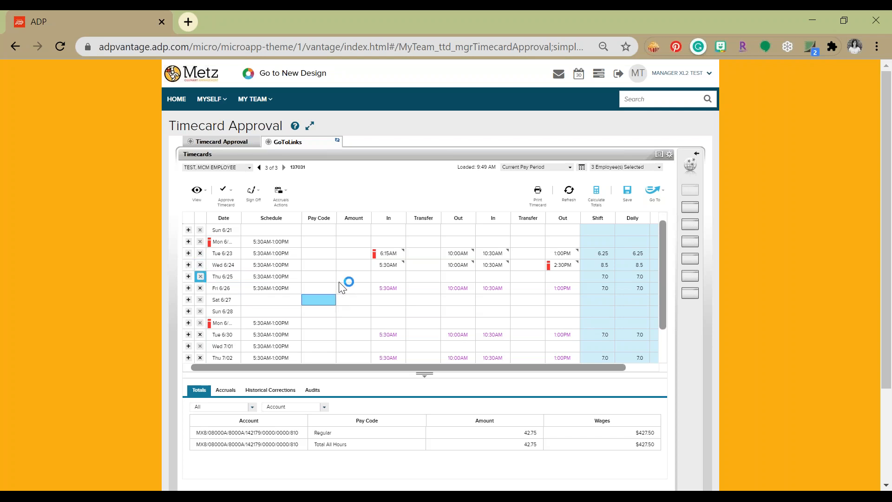
{"action": "left_click", "coordinate": [320, 240]}
{"action": "left_click", "coordinate": [627, 191]}
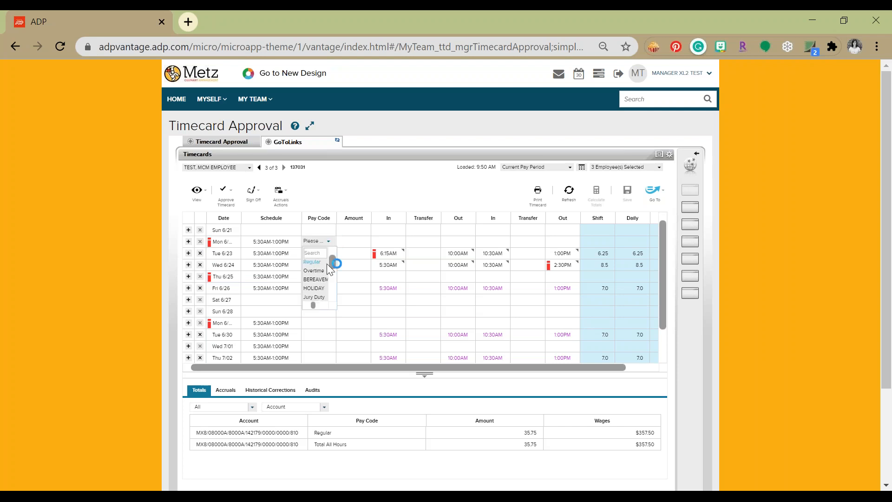
Step: Enter the SICK pay code with an amount of 7 hours for Mon 6/22
{"action": "scroll", "coordinate": [325, 270], "scroll_direction": "down", "scroll_amount": 2}
{"action": "scroll", "coordinate": [326, 278], "scroll_direction": "down", "scroll_amount": 2}
{"action": "left_click", "coordinate": [313, 279]}
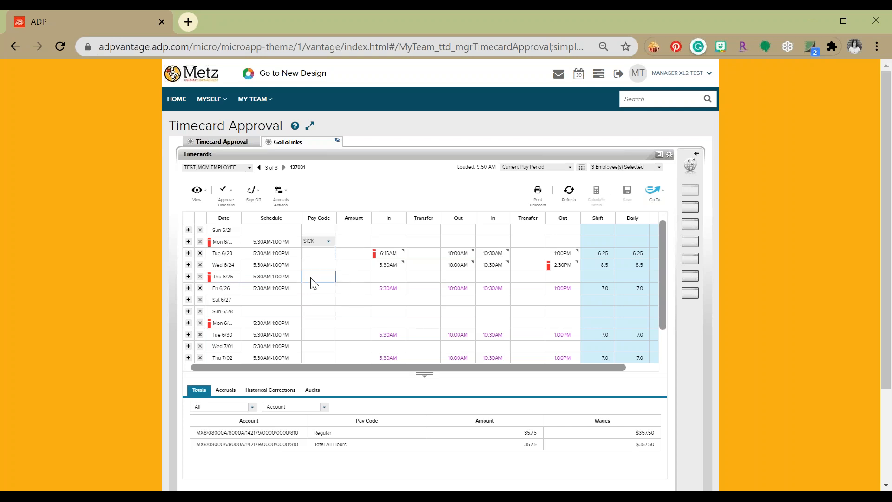
{"action": "left_click", "coordinate": [350, 241]}
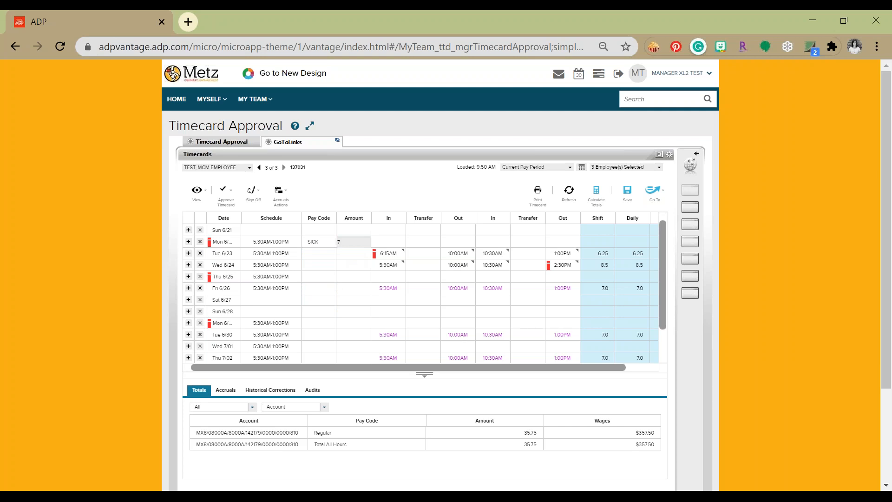
{"action": "left_click", "coordinate": [329, 273]}
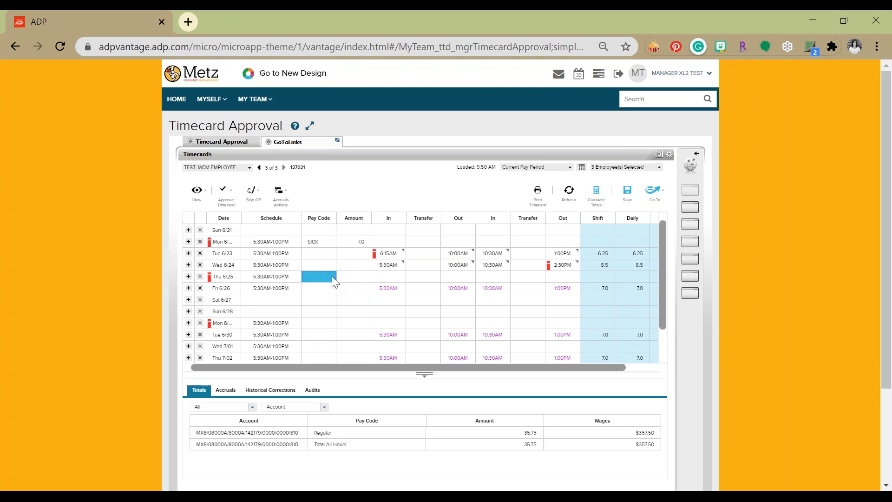
Step: Enter the SICK pay code with an amount of 0 hours for Thu 6/25
{"action": "left_click", "coordinate": [332, 275]}
{"action": "type", "text": "s"}
{"action": "left_click", "coordinate": [307, 298]}
{"action": "left_click", "coordinate": [356, 276]}
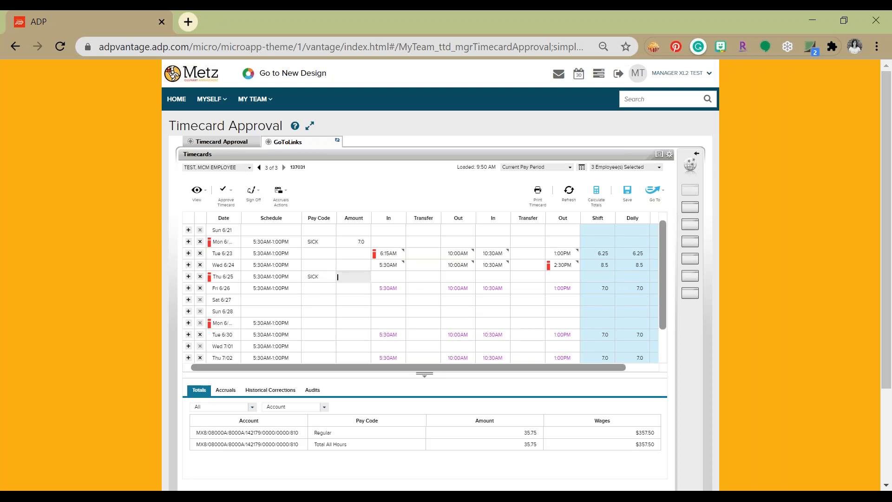
{"action": "type", "text": "0"}
{"action": "left_click", "coordinate": [412, 194]}
Step: Add a General comment with the note "unpaid sick" to the Thu 6/25 sick amount
{"action": "left_click", "coordinate": [351, 279]}
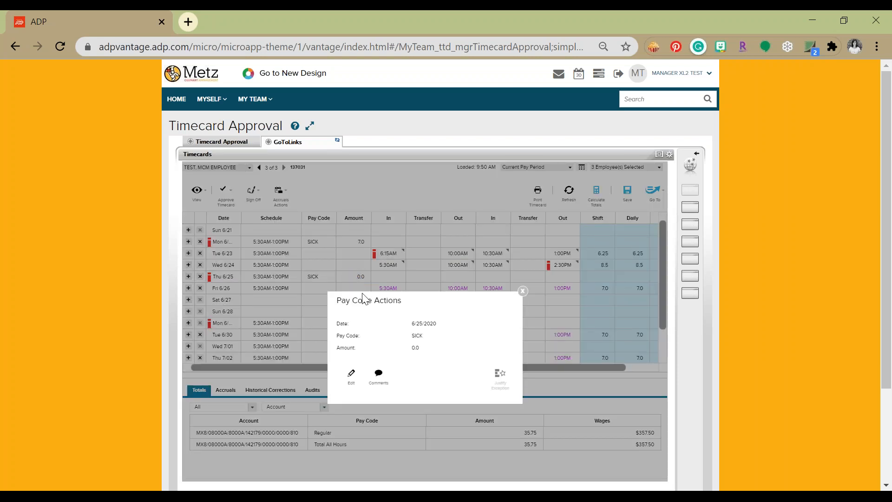
{"action": "left_click", "coordinate": [379, 374]}
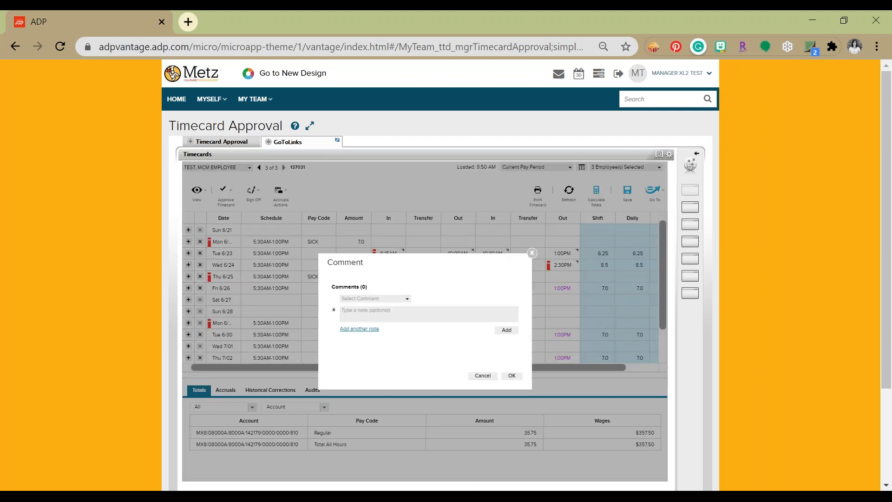
{"action": "left_click", "coordinate": [406, 302]}
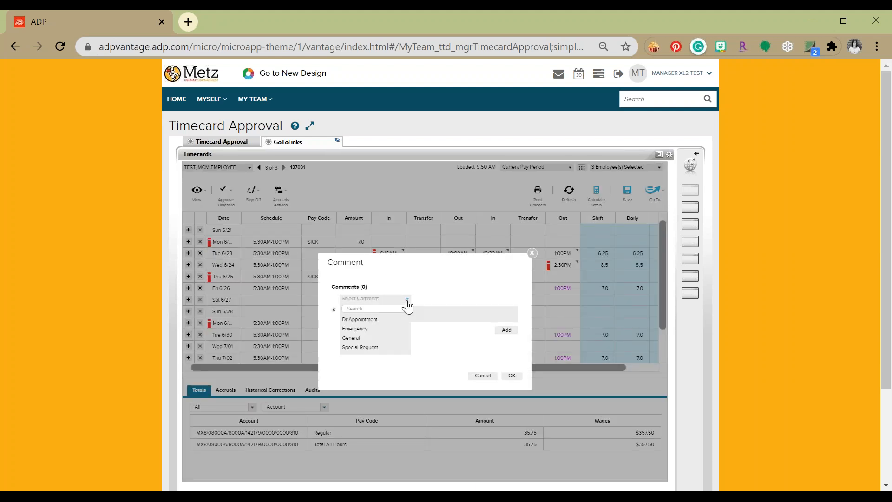
{"action": "left_click", "coordinate": [351, 338]}
{"action": "left_click", "coordinate": [372, 319]}
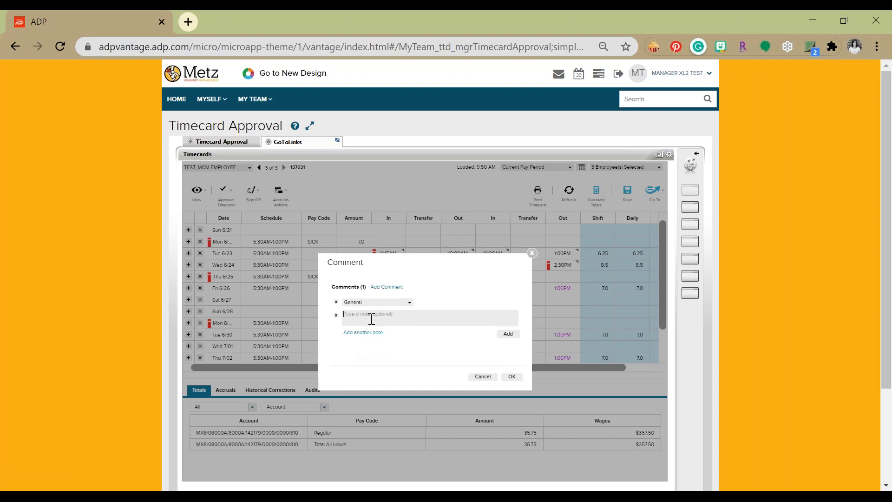
{"action": "type", "text": "unpaid sick"}
{"action": "left_click", "coordinate": [512, 355]}
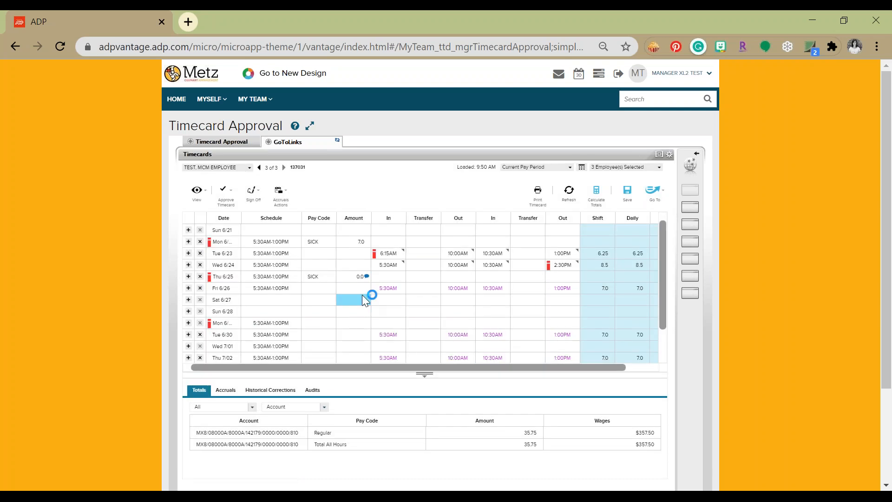
Step: Add a Dr Appointment comment with the note "childcare" to the Tue 6/23 late in punch, and save the timecard
{"action": "left_click", "coordinate": [394, 255]}
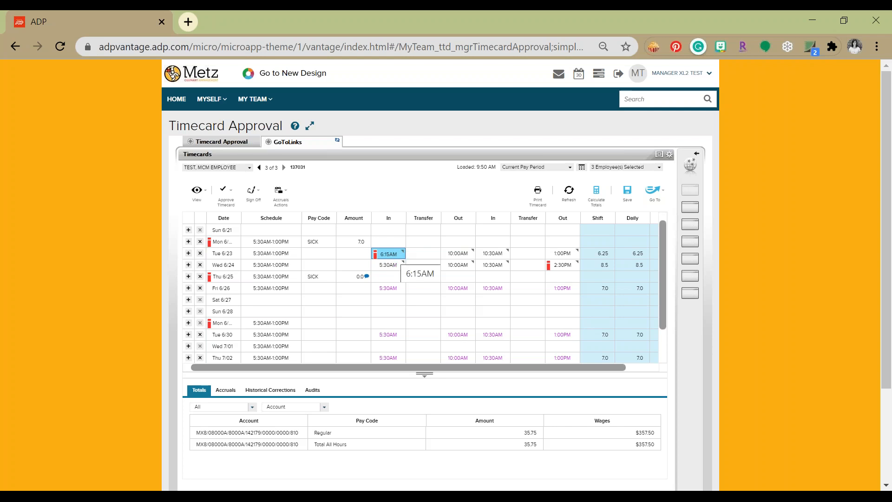
{"action": "right_click", "coordinate": [394, 256]}
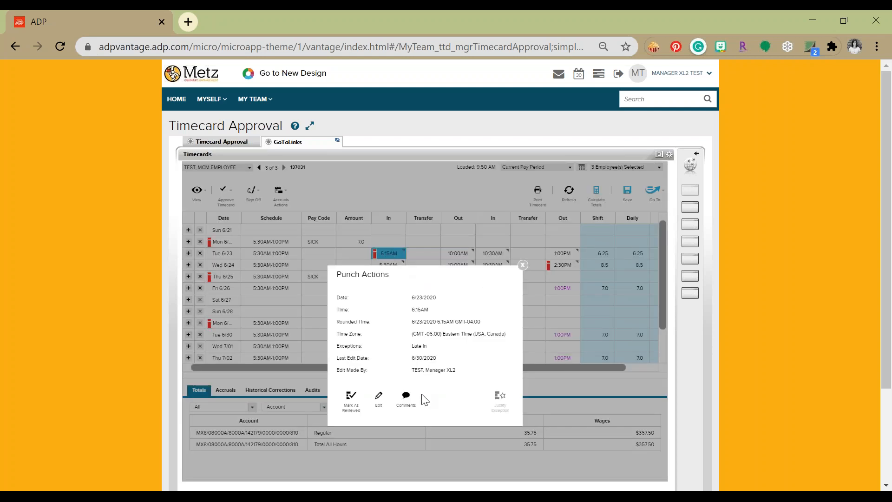
{"action": "left_click", "coordinate": [405, 396]}
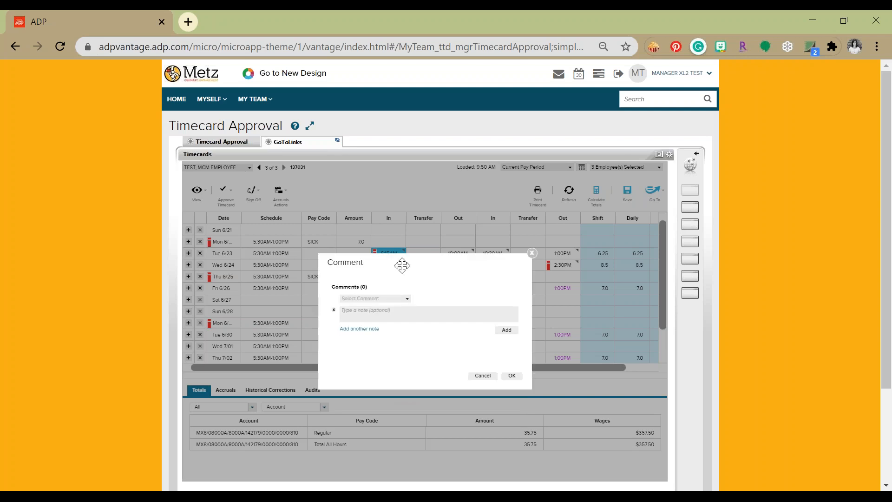
{"action": "left_click", "coordinate": [408, 300]}
{"action": "left_click", "coordinate": [361, 319]}
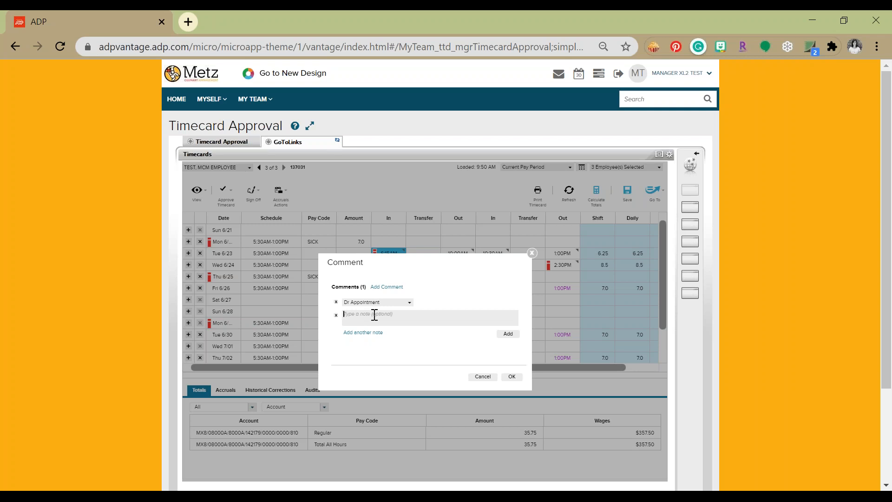
{"action": "type", "text": "childcare"}
{"action": "left_click", "coordinate": [508, 333]}
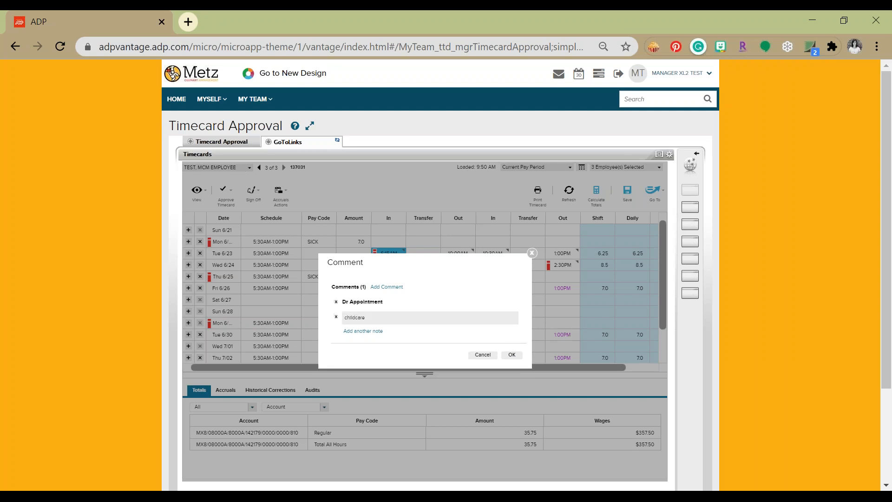
{"action": "left_click", "coordinate": [513, 356]}
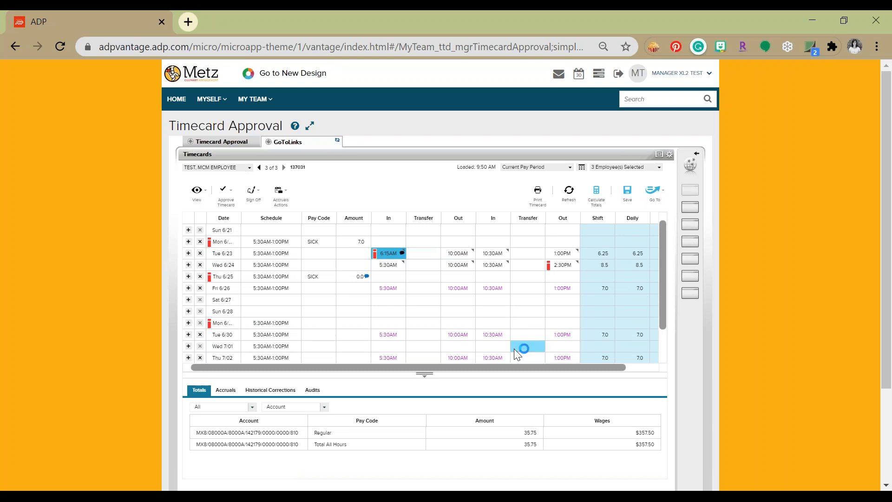
{"action": "left_click", "coordinate": [626, 200]}
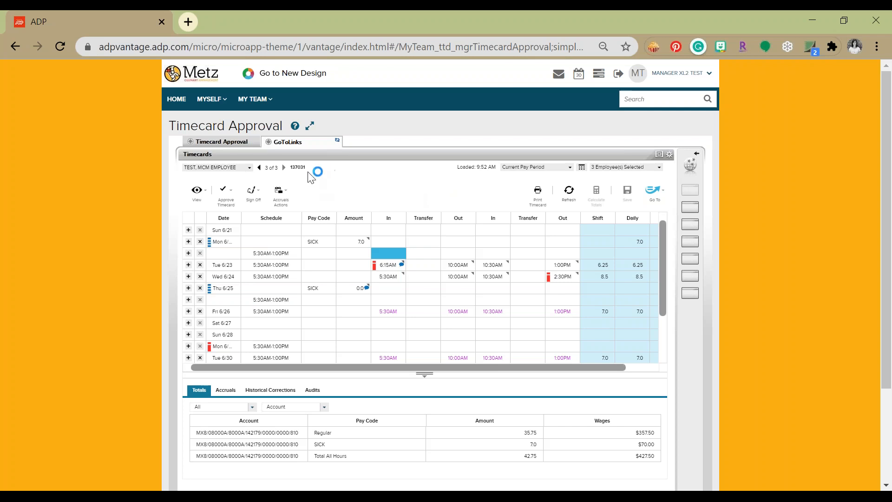
Step: Return to the timecard approval list, refresh it, and switch the period to Previous Pay Period
{"action": "left_click", "coordinate": [203, 141]}
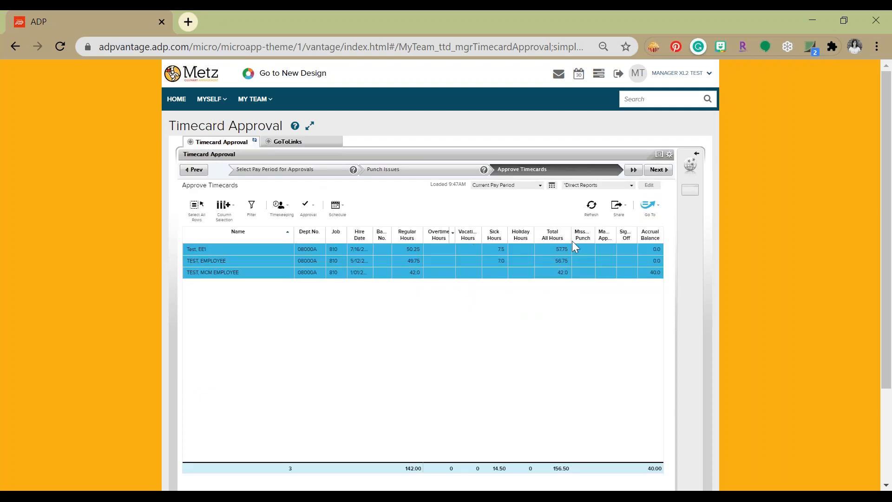
{"action": "left_click", "coordinate": [592, 210]}
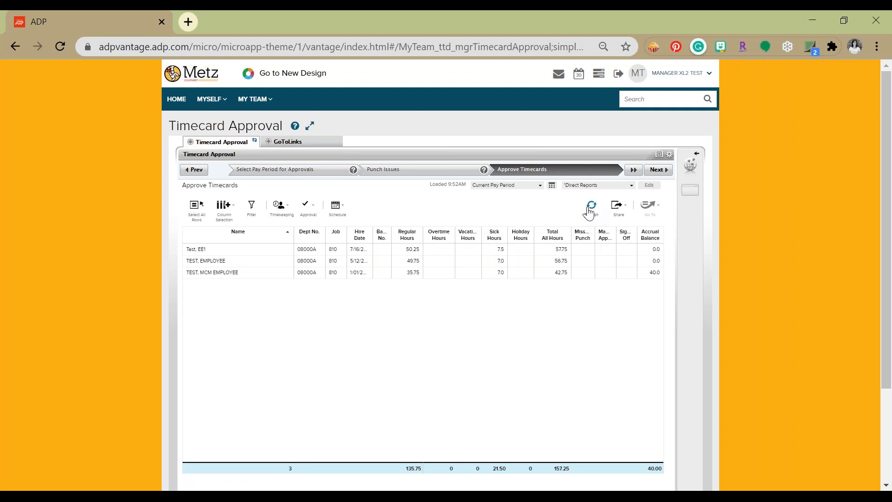
{"action": "left_click", "coordinate": [542, 187]}
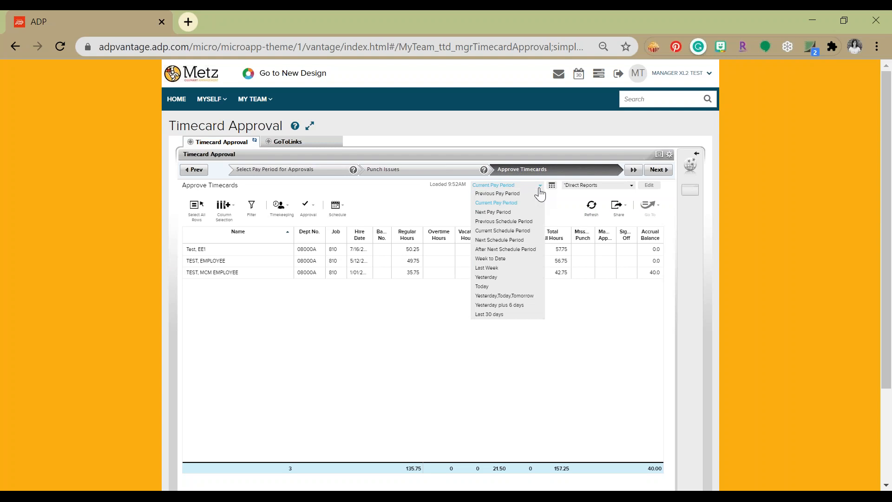
{"action": "left_click", "coordinate": [509, 195]}
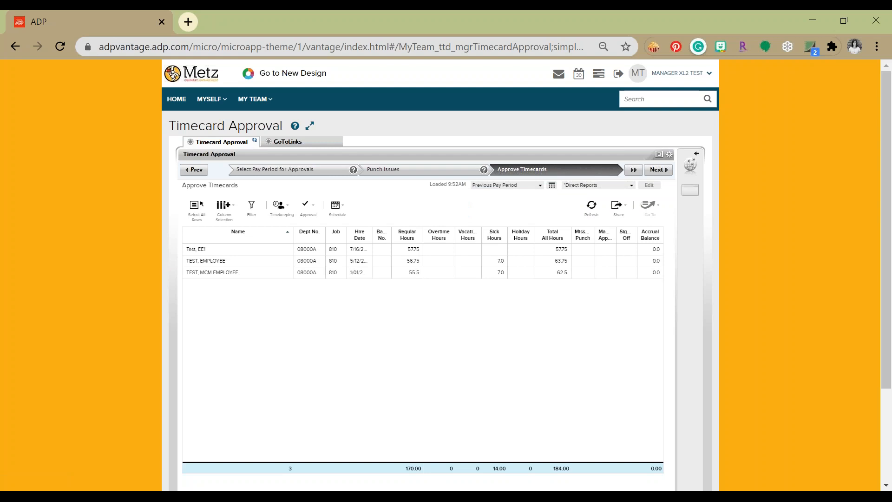
Step: Approve the timecards of all listed employees for the previous pay period and refresh the list
{"action": "left_click", "coordinate": [197, 214]}
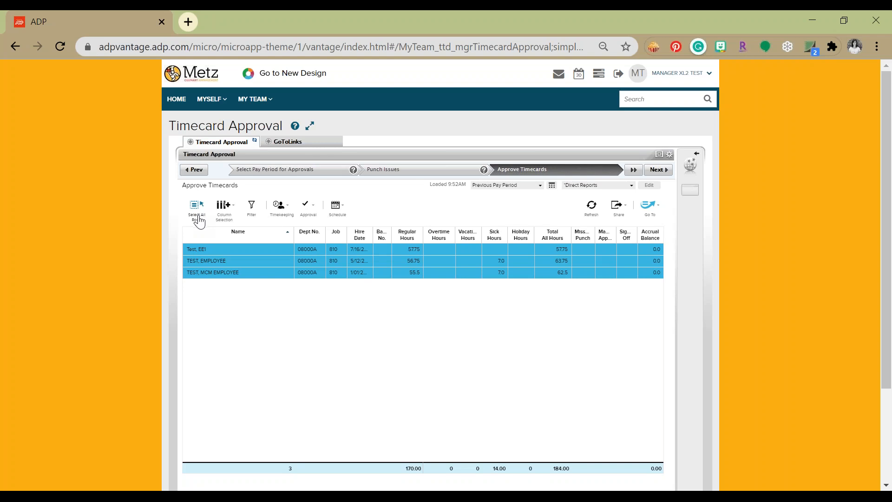
{"action": "left_click", "coordinate": [311, 209]}
{"action": "left_click", "coordinate": [321, 231]}
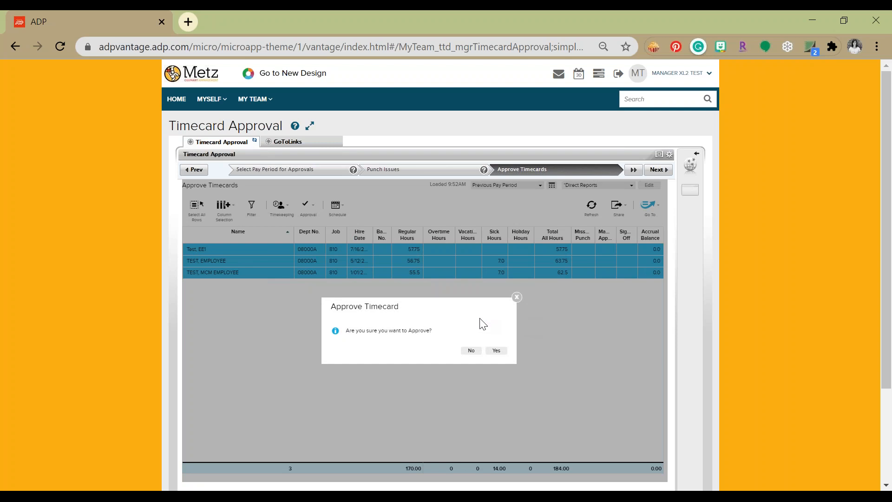
{"action": "left_click", "coordinate": [496, 350]}
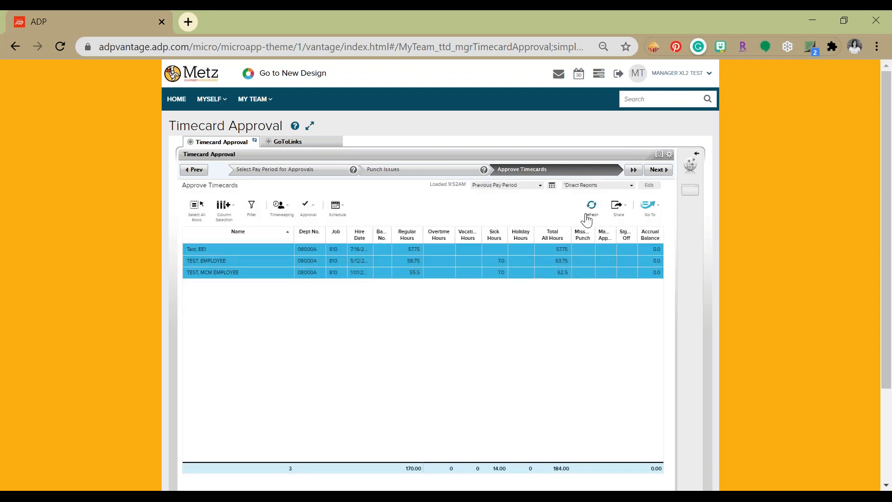
{"action": "left_click", "coordinate": [590, 213]}
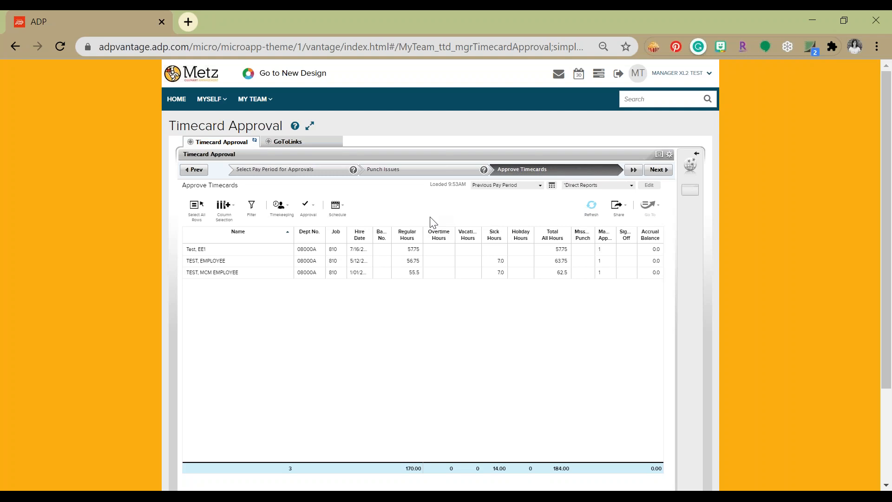
Step: Sign off the timecards of all listed employees for the previous pay period and refresh the list
{"action": "left_click", "coordinate": [193, 220]}
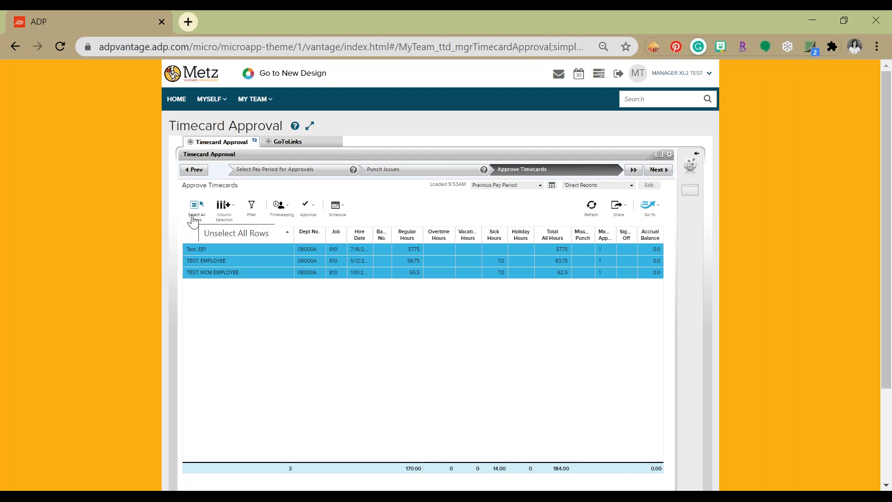
{"action": "left_click", "coordinate": [314, 209]}
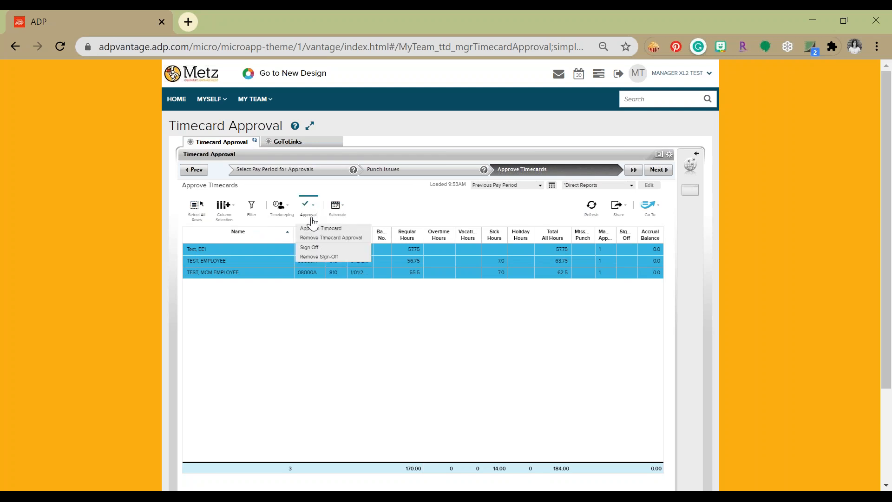
{"action": "left_click", "coordinate": [311, 249]}
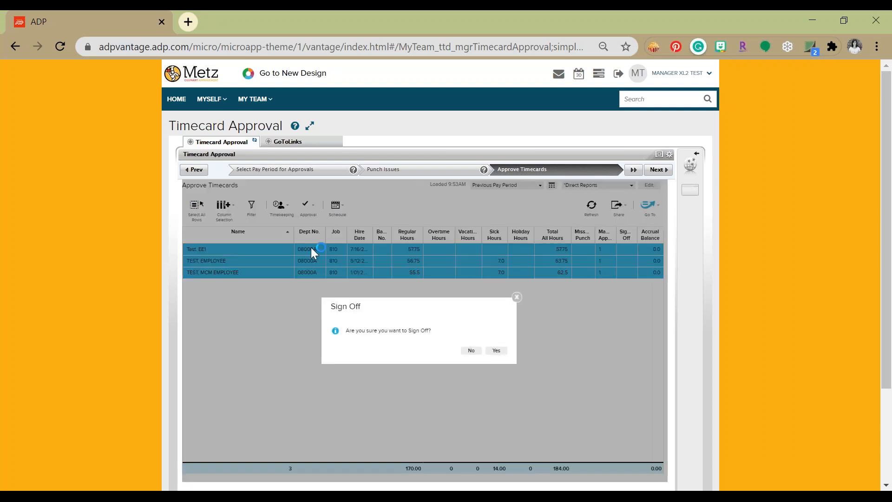
{"action": "left_click", "coordinate": [495, 350]}
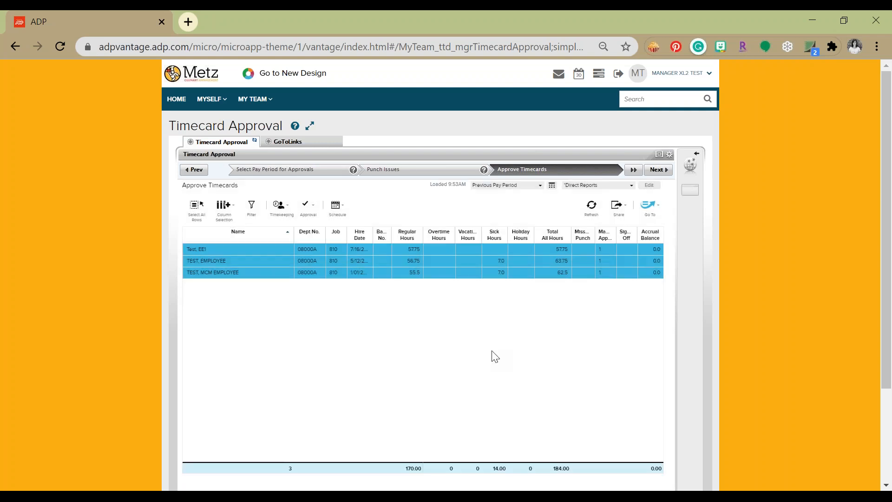
{"action": "left_click", "coordinate": [591, 215]}
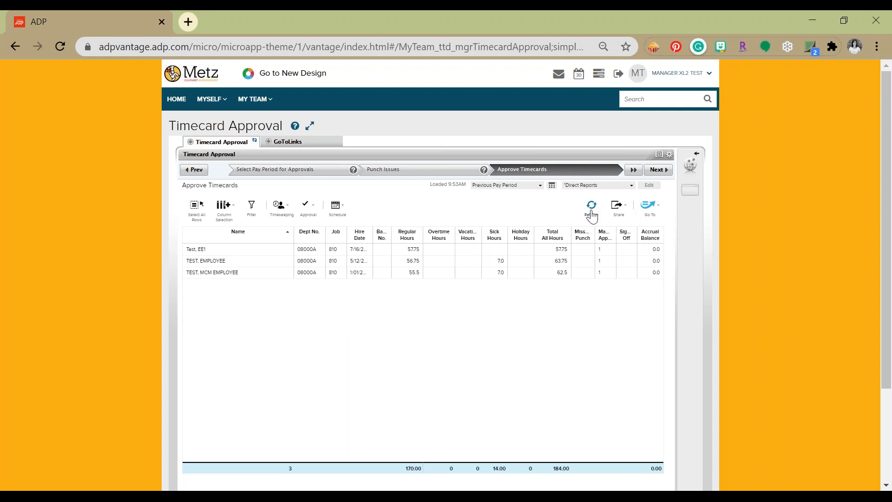